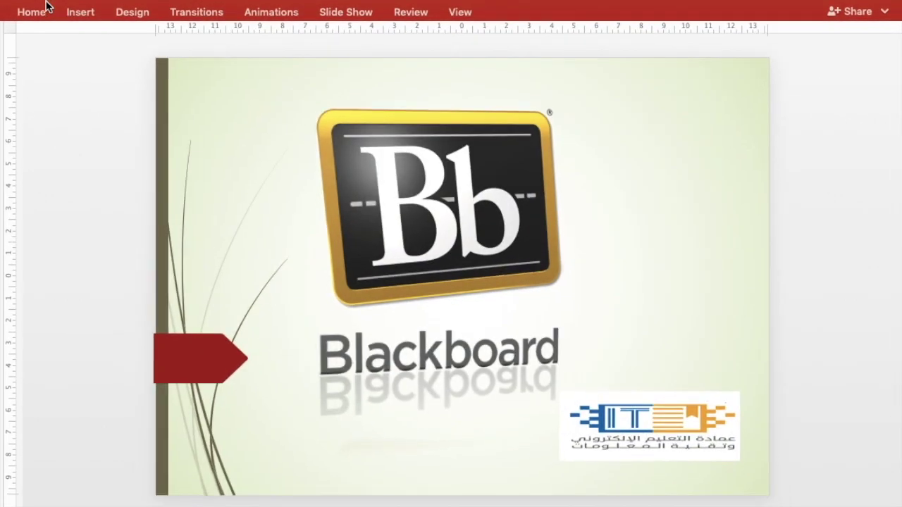
Page through the intro slides to the 'Lets see! how to perform attendance in Blackboard!' slide
{"action": "key", "text": "Down"}
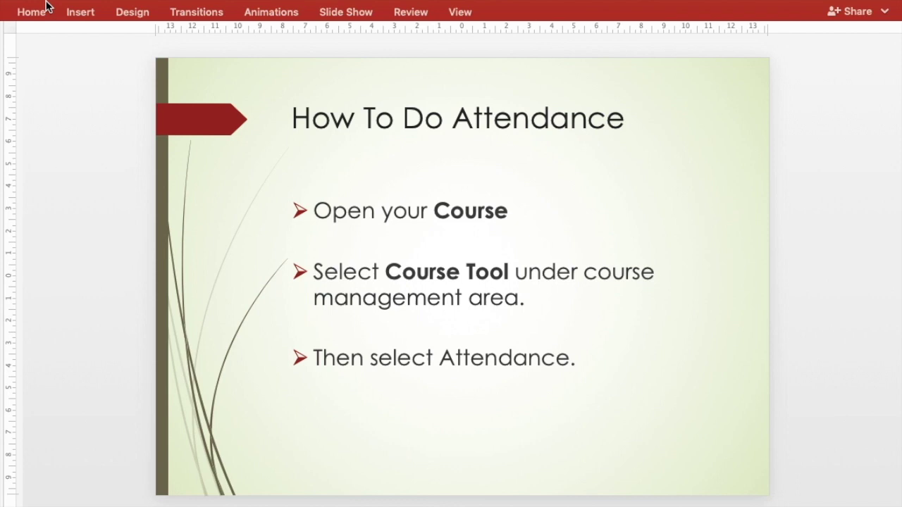
{"action": "key", "text": "Up"}
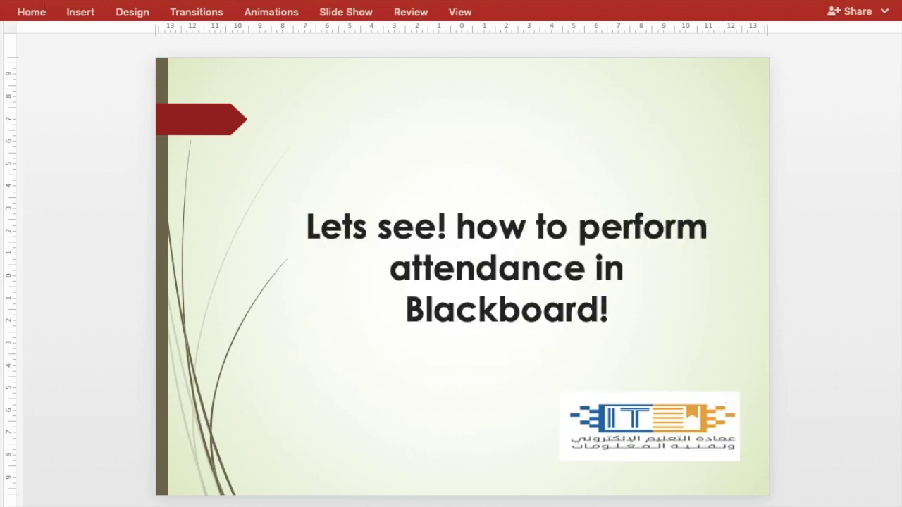
Bring the Safari courses page forward and make it full screen
{"action": "mouse_move", "coordinate": [691, 502]}
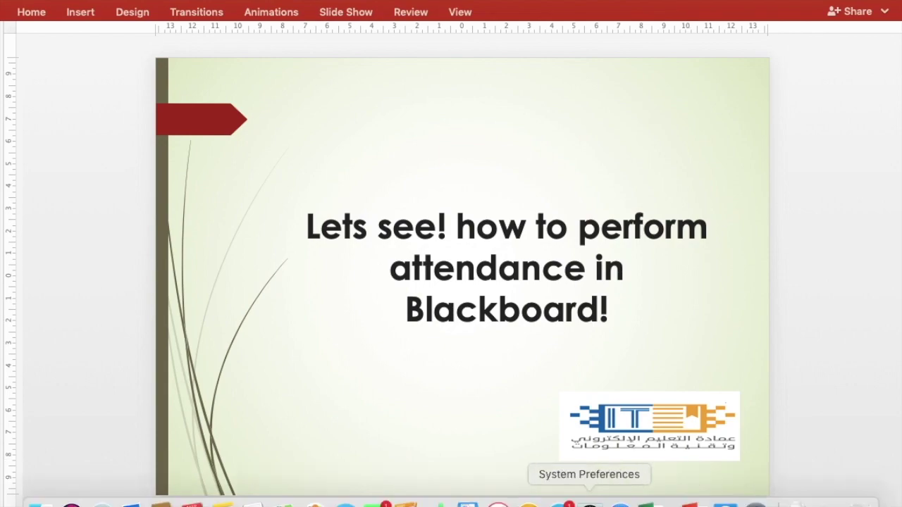
{"action": "left_click", "coordinate": [619, 501]}
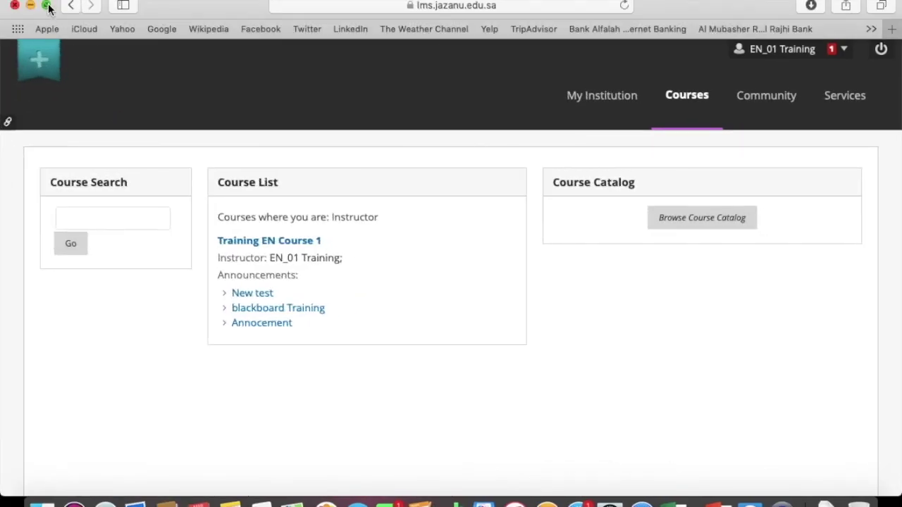
{"action": "left_click", "coordinate": [47, 6]}
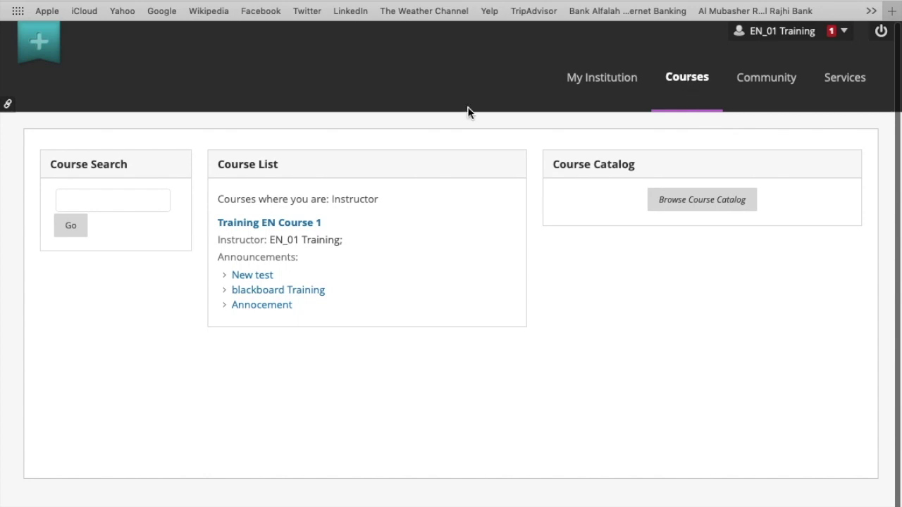
Open Training EN Course 1 and go to Course Tools > Attendance
{"action": "left_click", "coordinate": [280, 225]}
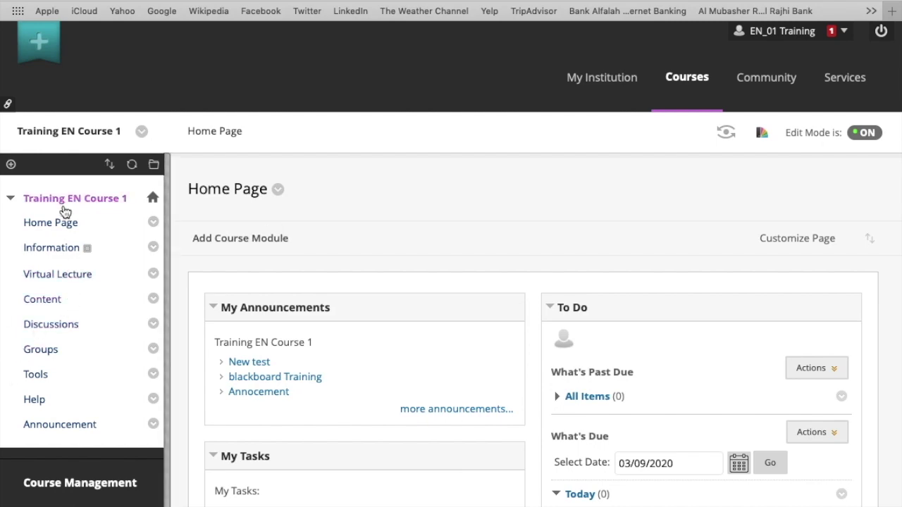
{"action": "scroll", "coordinate": [60, 291], "scroll_direction": "down", "scroll_amount": 10}
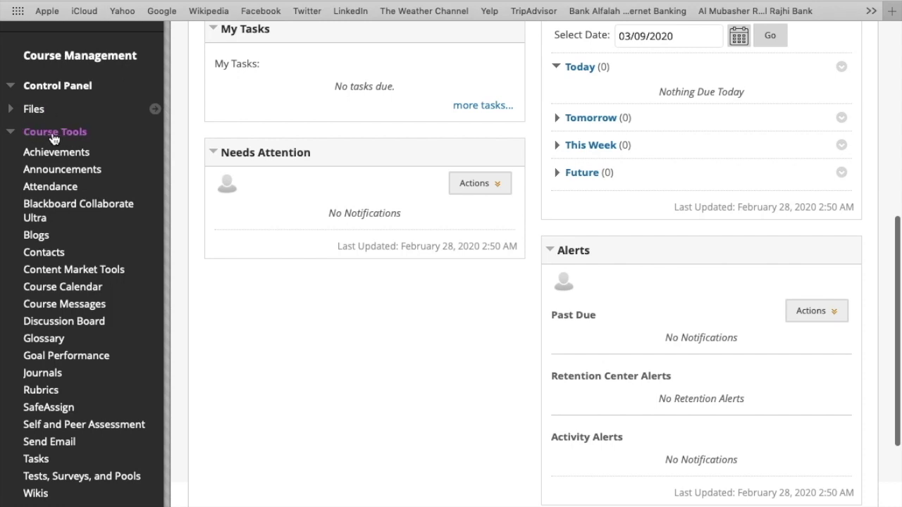
{"action": "left_click", "coordinate": [9, 137]}
{"action": "left_click", "coordinate": [9, 138]}
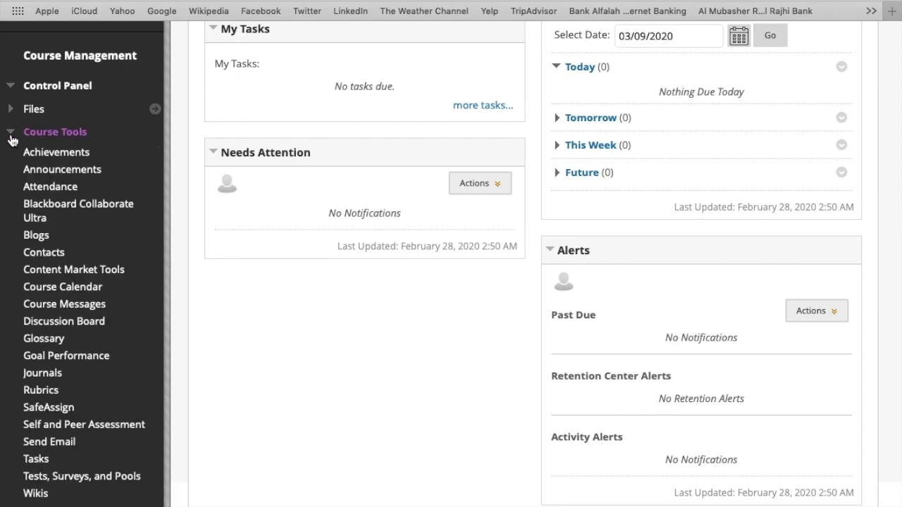
{"action": "left_click", "coordinate": [54, 188]}
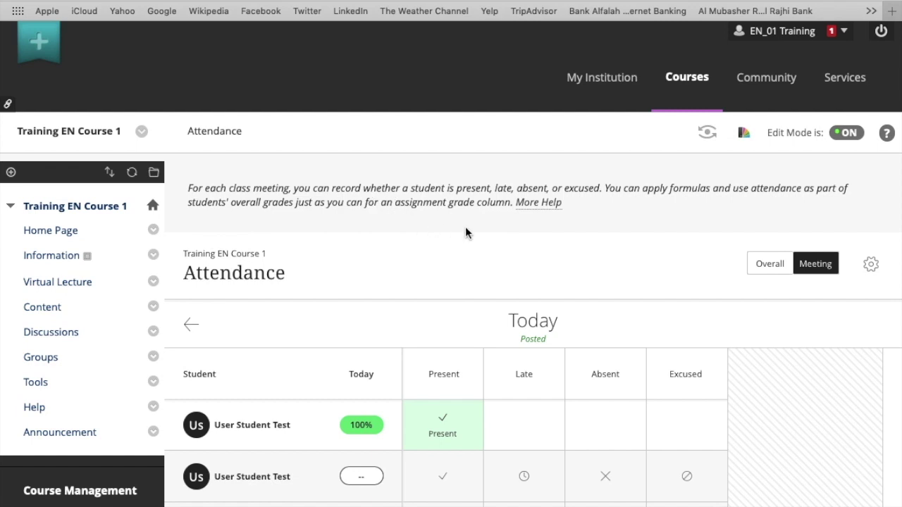
Toggle the Overall and Meeting views, then review the Grade using setting, leaving it at Points
{"action": "left_click", "coordinate": [770, 268]}
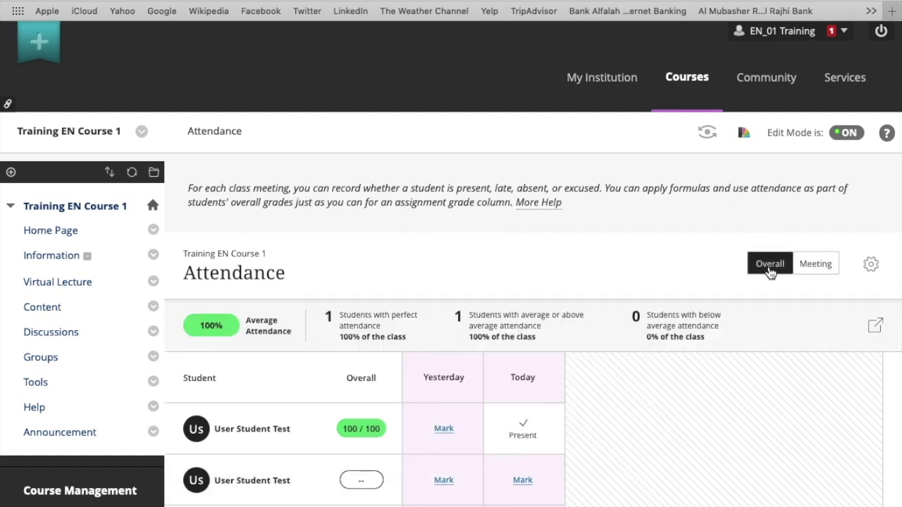
{"action": "left_click", "coordinate": [816, 269]}
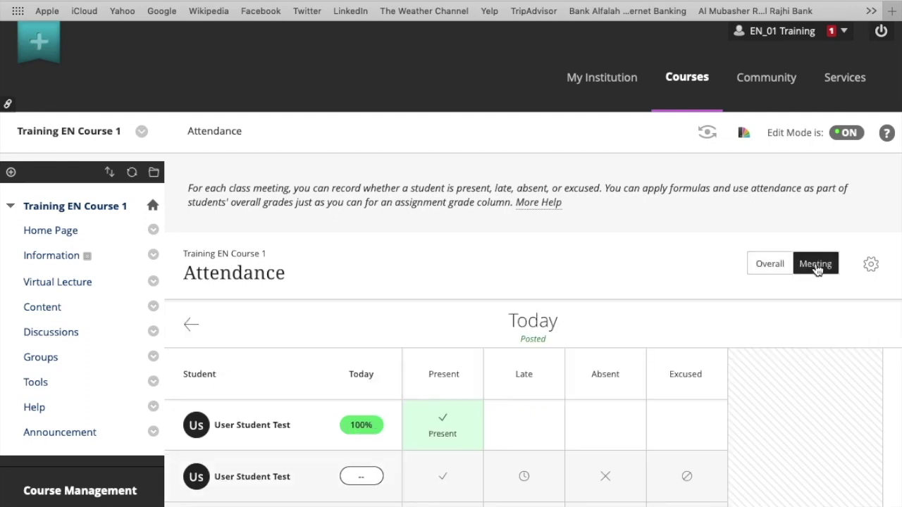
{"action": "left_click", "coordinate": [871, 265]}
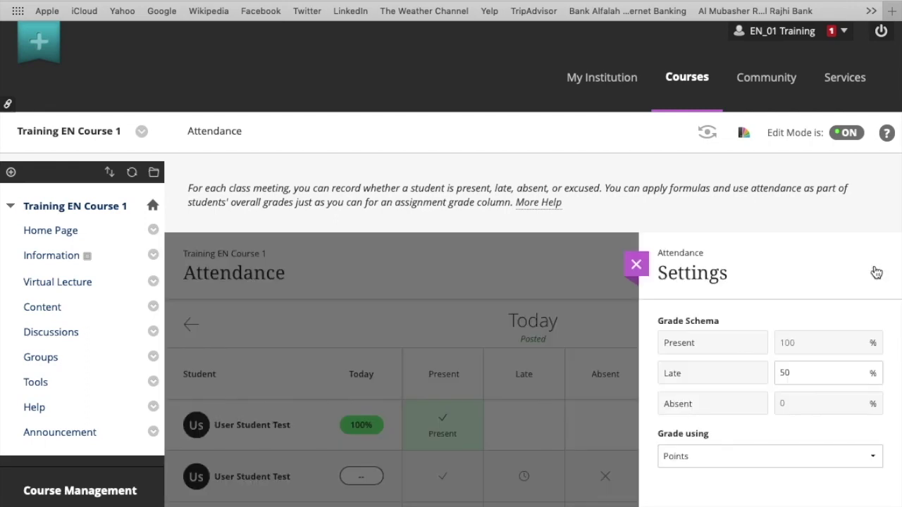
{"action": "scroll", "coordinate": [875, 272], "scroll_direction": "down", "scroll_amount": 5}
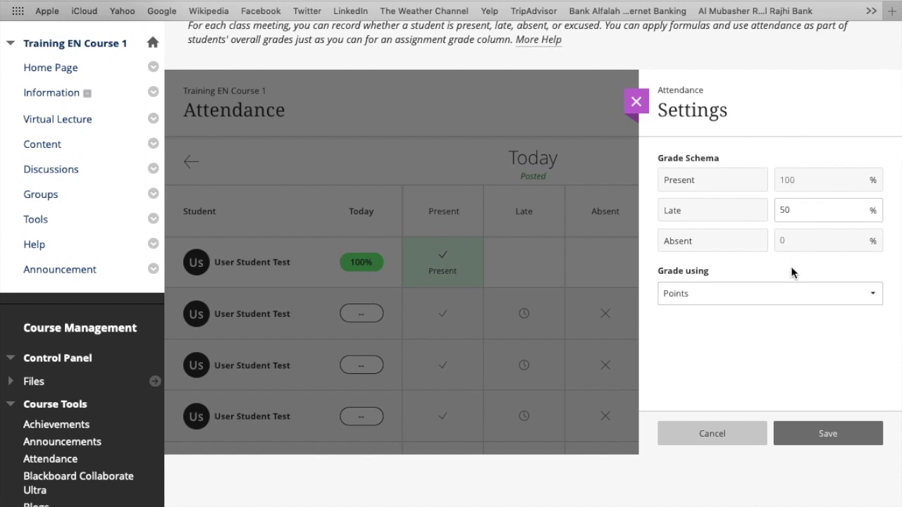
{"action": "left_click", "coordinate": [870, 295]}
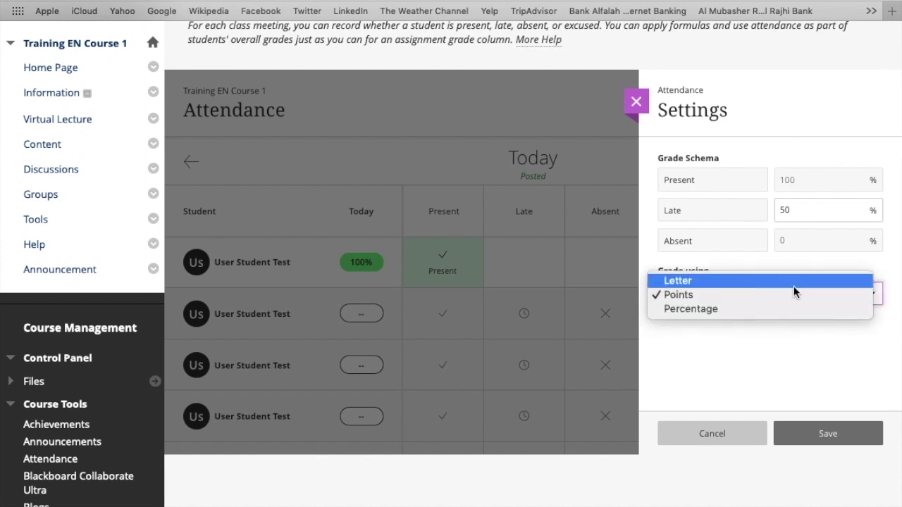
{"action": "left_click", "coordinate": [791, 344]}
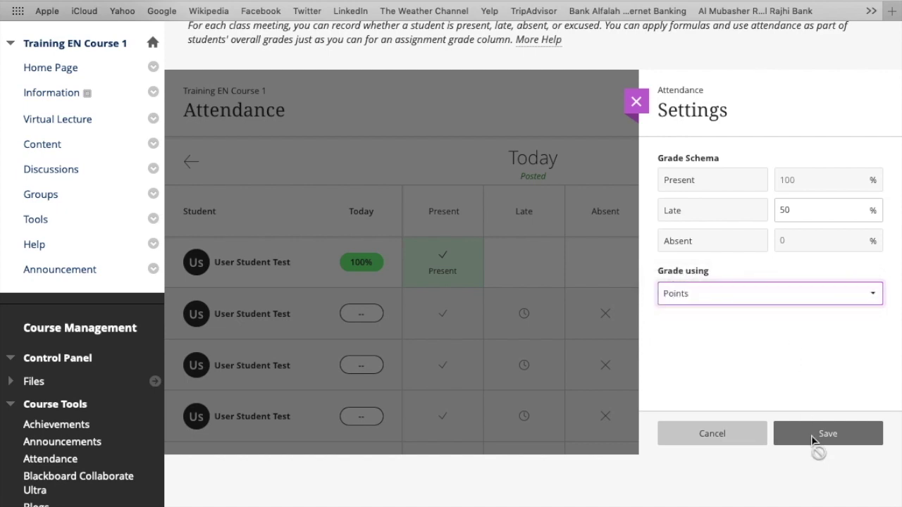
{"action": "left_click", "coordinate": [783, 291]}
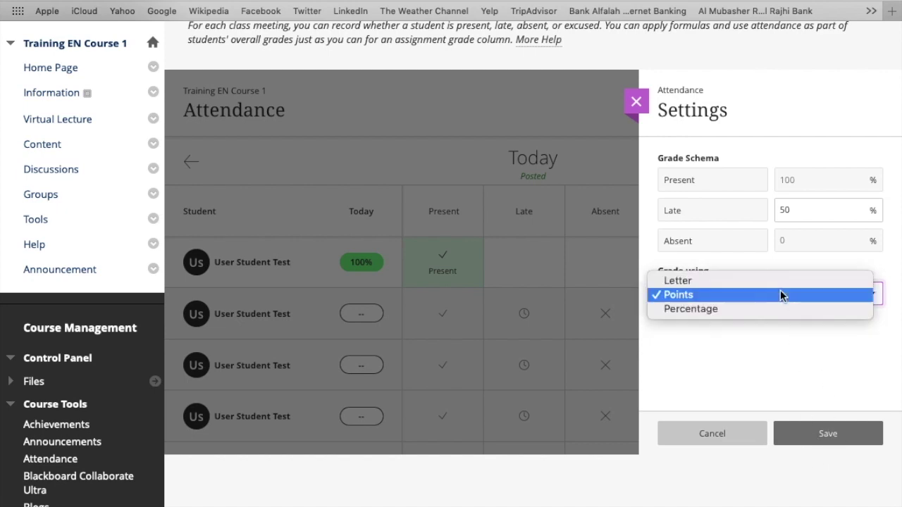
{"action": "left_click", "coordinate": [718, 296]}
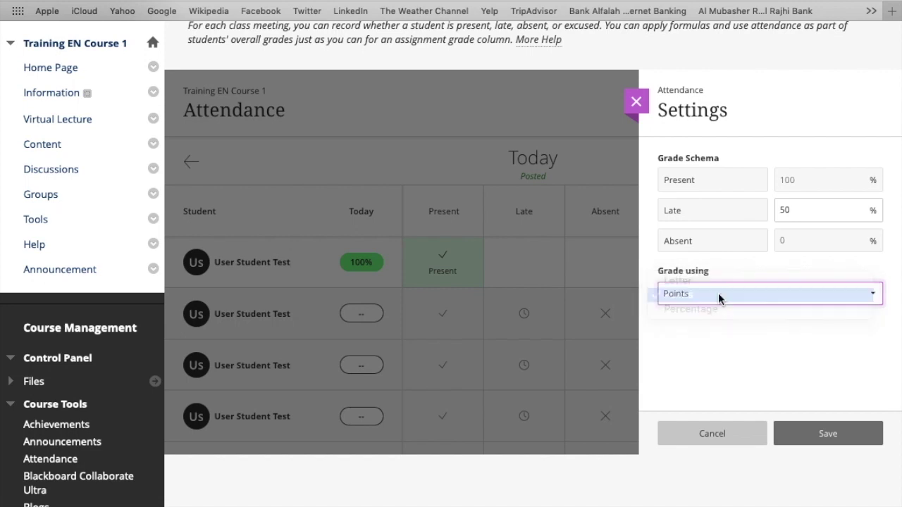
{"action": "left_click", "coordinate": [711, 434]}
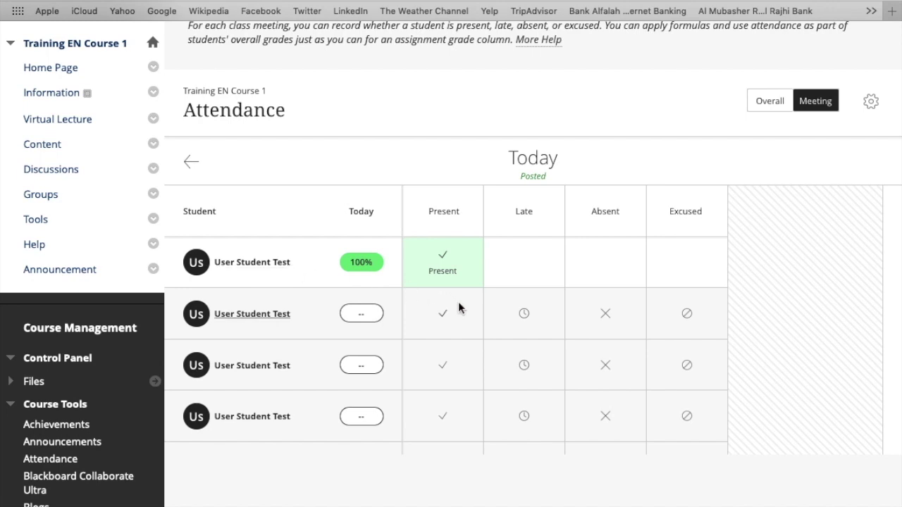
Mark today's second student Present, third Late and fourth Absent
{"action": "left_click", "coordinate": [441, 313]}
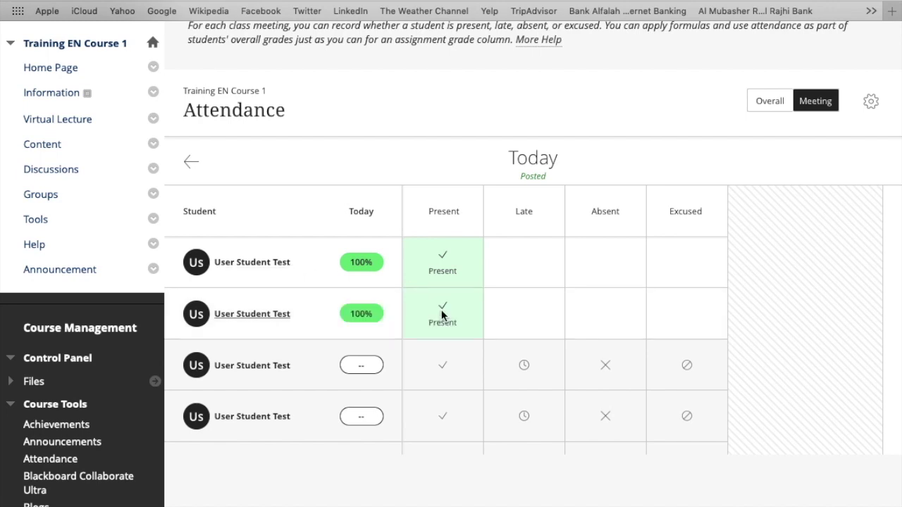
{"action": "left_click", "coordinate": [515, 365]}
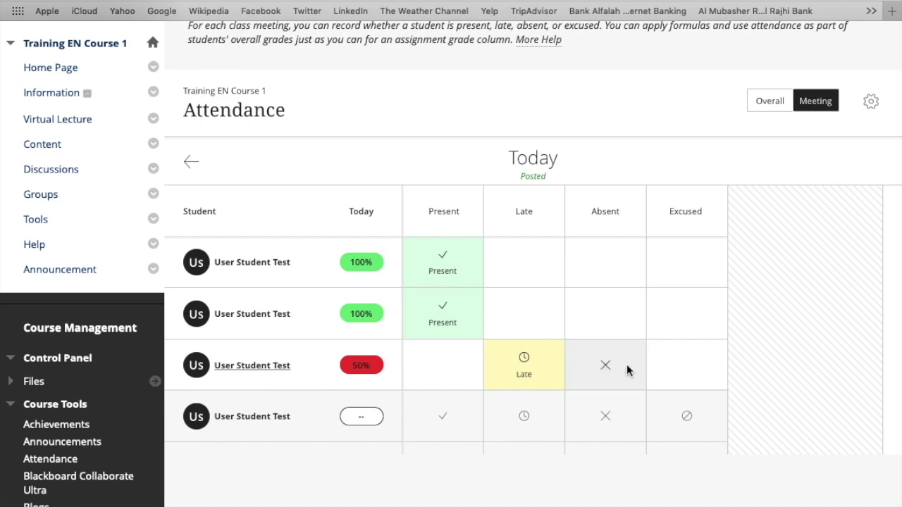
{"action": "left_click", "coordinate": [607, 411]}
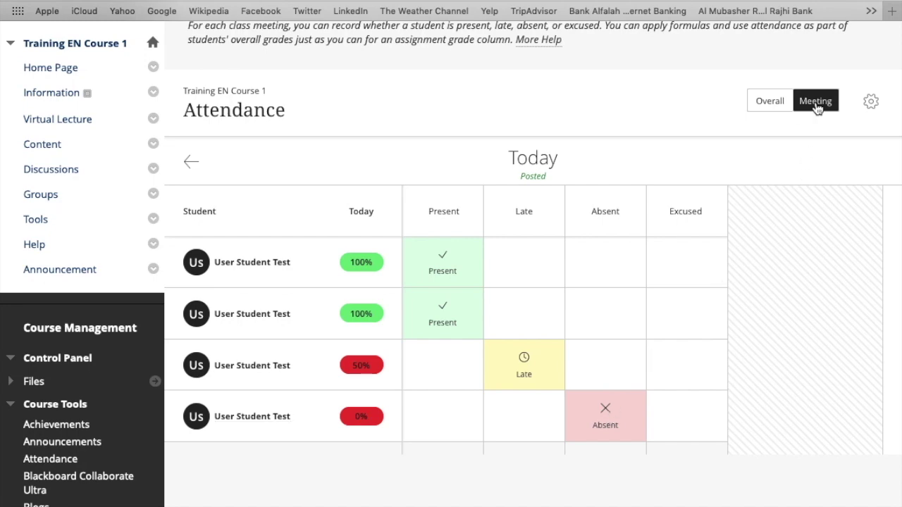
Change attendance grading to Letter and save, confirming the grade schema update
{"action": "left_click", "coordinate": [871, 101]}
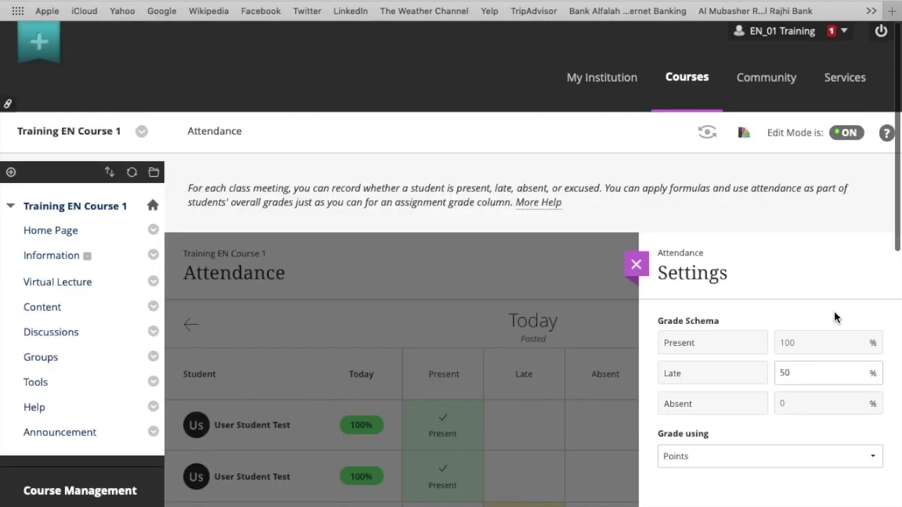
{"action": "scroll", "coordinate": [839, 309], "scroll_direction": "down", "scroll_amount": 3}
{"action": "left_click", "coordinate": [809, 303]}
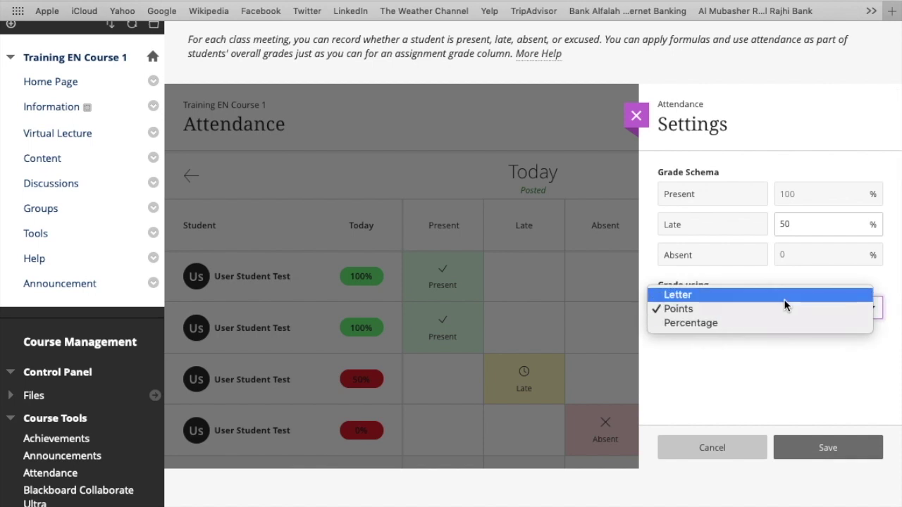
{"action": "left_click", "coordinate": [737, 295]}
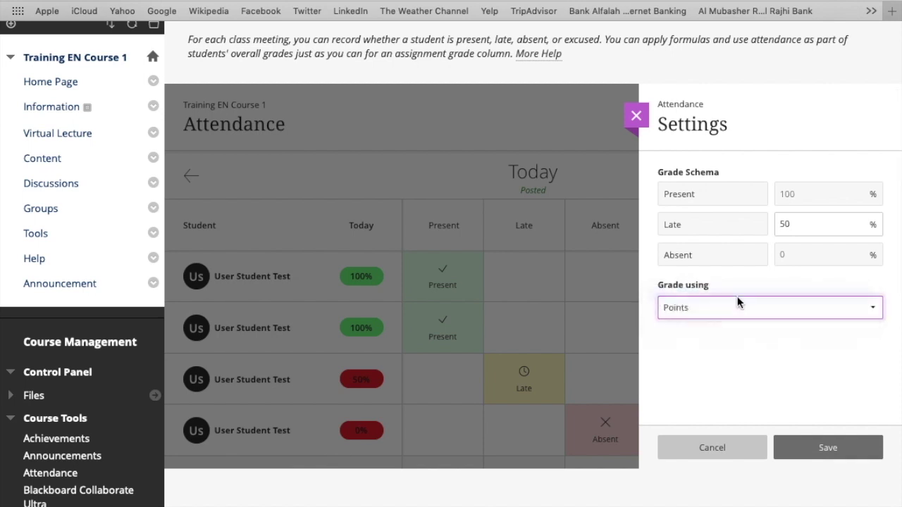
{"action": "left_click", "coordinate": [809, 459]}
{"action": "left_click", "coordinate": [499, 312]}
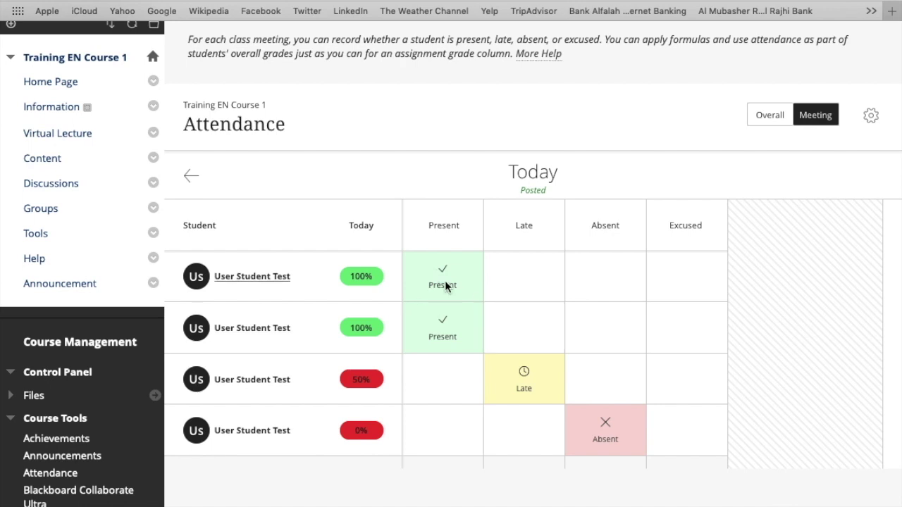
Change the third student from Late to Present and mark the last student Present for today
{"action": "left_click", "coordinate": [451, 379]}
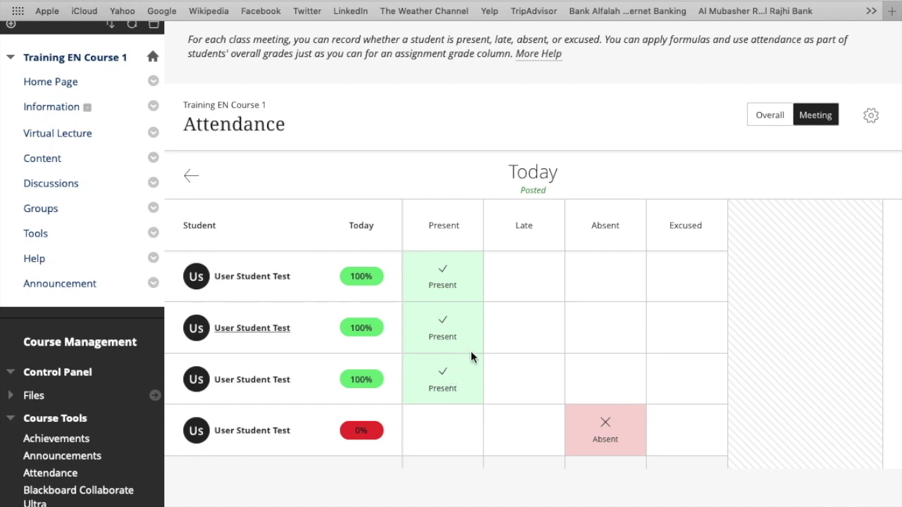
{"action": "scroll", "coordinate": [471, 356], "scroll_direction": "down", "scroll_amount": 2}
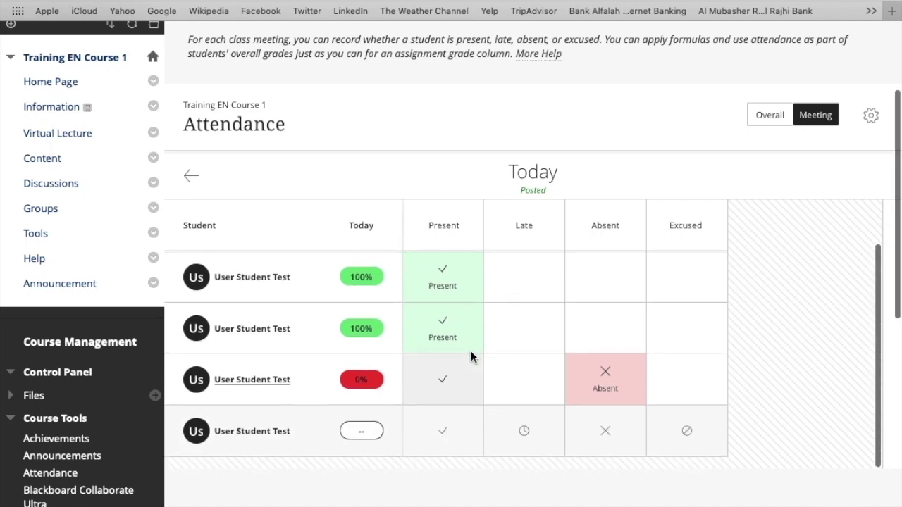
{"action": "left_click", "coordinate": [445, 433]}
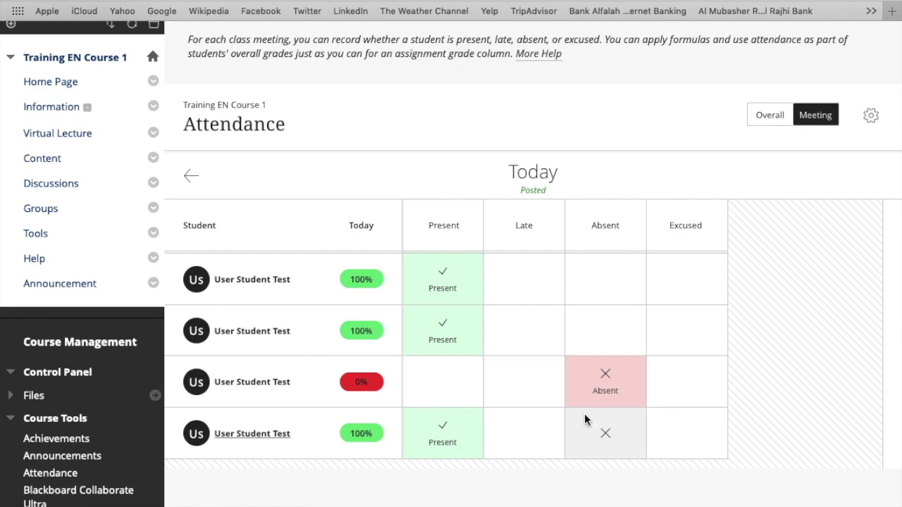
{"action": "left_click", "coordinate": [871, 120]}
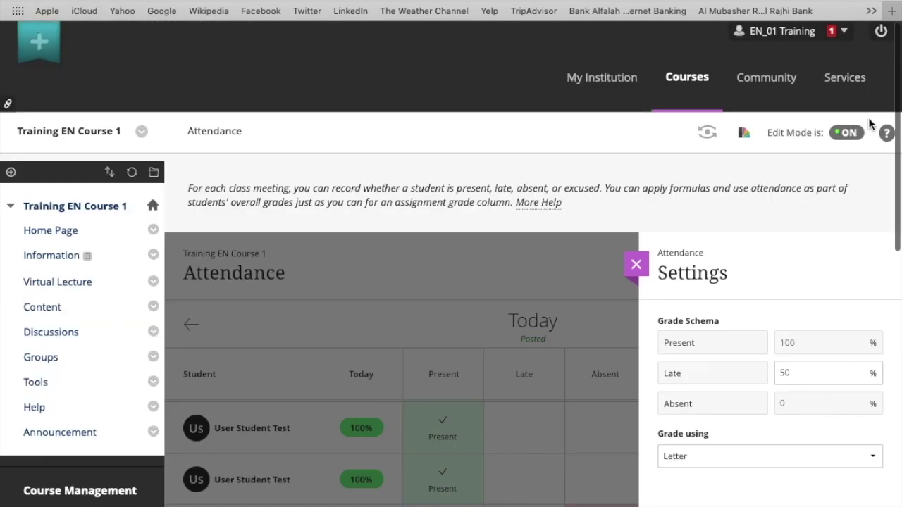
Set attendance grading back to Points, save and confirm the grade schema update
{"action": "scroll", "coordinate": [796, 296], "scroll_direction": "down", "scroll_amount": 3}
{"action": "left_click", "coordinate": [794, 320]}
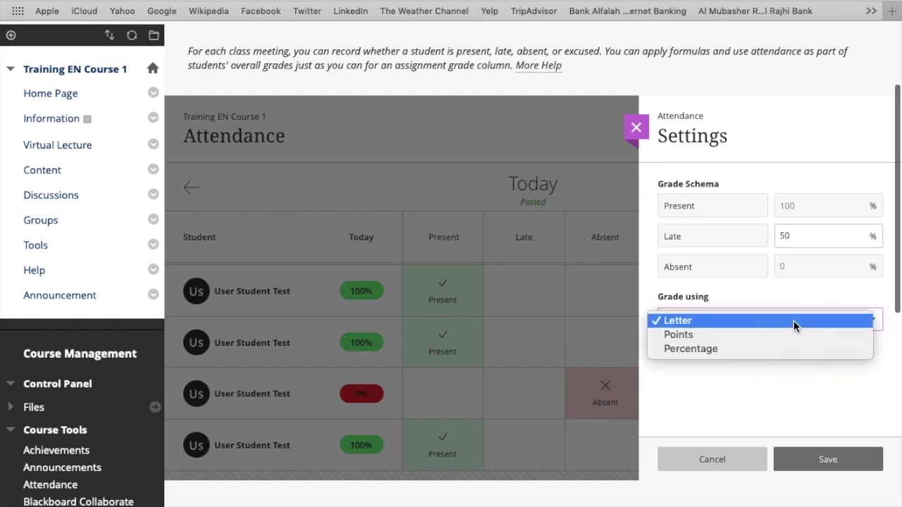
{"action": "left_click", "coordinate": [717, 334]}
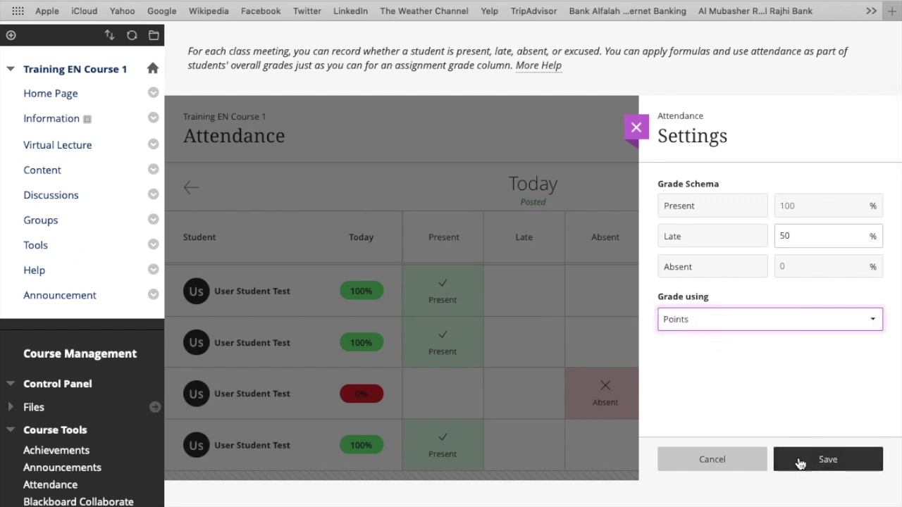
{"action": "left_click", "coordinate": [799, 460]}
{"action": "left_click", "coordinate": [507, 319]}
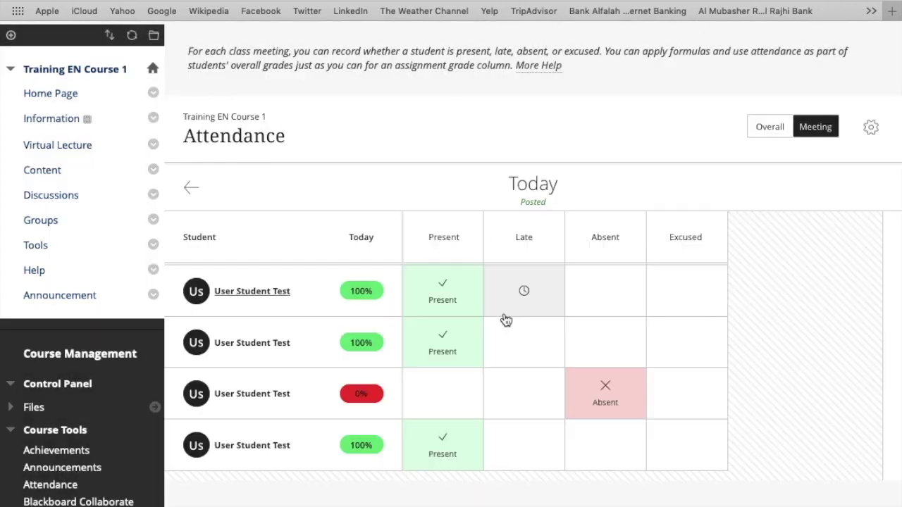
{"action": "left_click", "coordinate": [770, 128]}
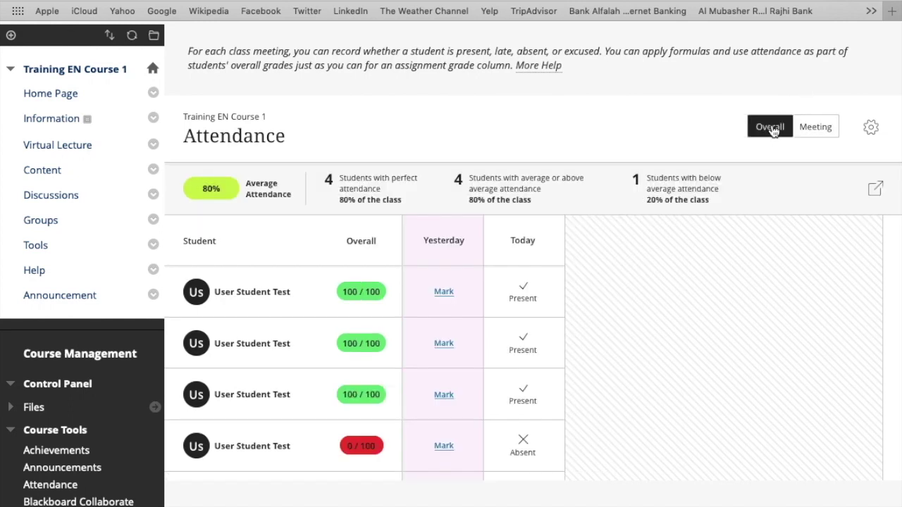
Record yesterday's meeting: first student Late, second Absent, third Present, last student Absent
{"action": "left_click", "coordinate": [444, 292]}
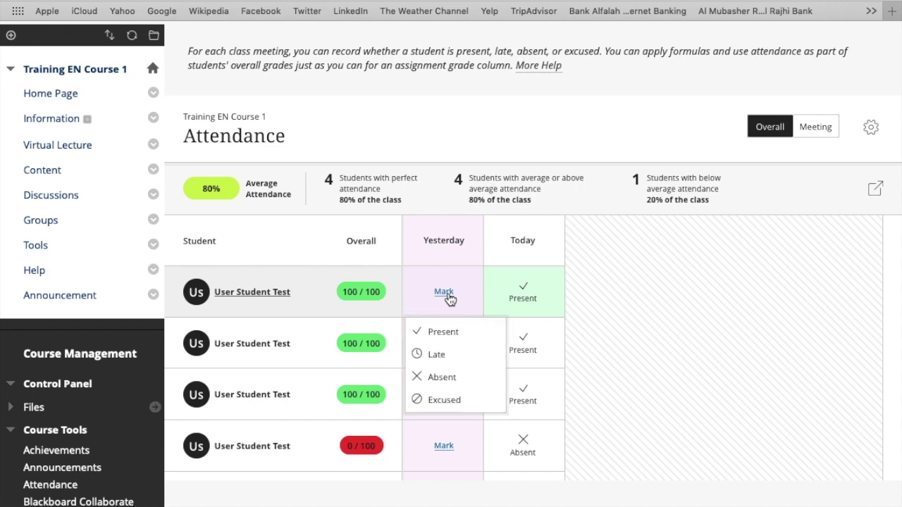
{"action": "left_click", "coordinate": [448, 357]}
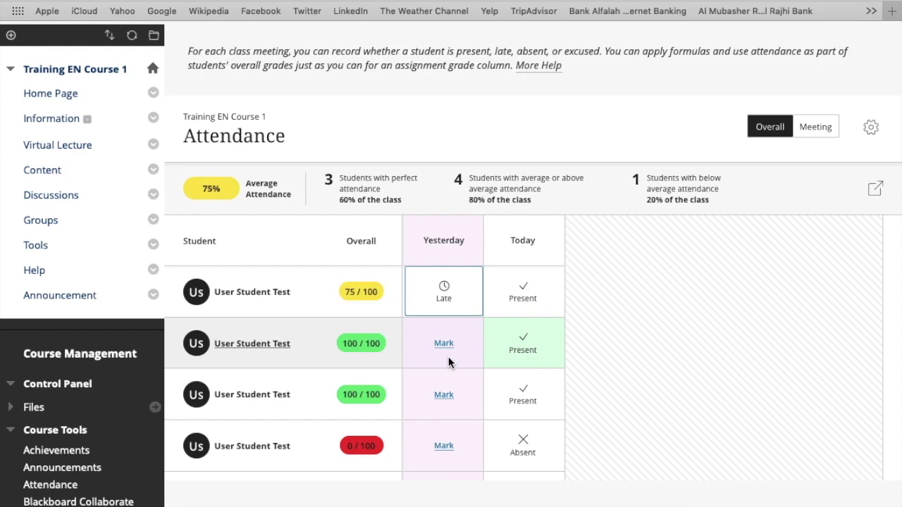
{"action": "left_click", "coordinate": [448, 347]}
{"action": "left_click", "coordinate": [441, 429]}
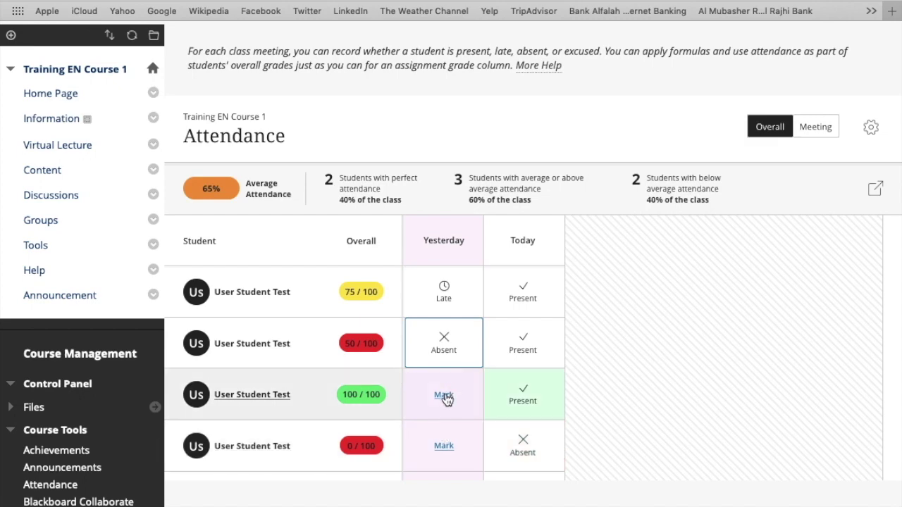
{"action": "left_click", "coordinate": [444, 396]}
{"action": "left_click", "coordinate": [449, 440]}
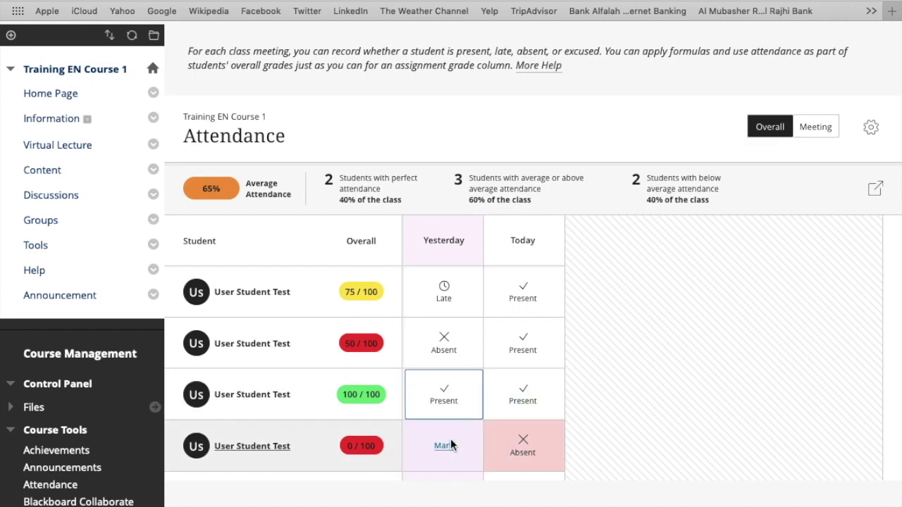
{"action": "scroll", "coordinate": [561, 366], "scroll_direction": "down", "scroll_amount": 1}
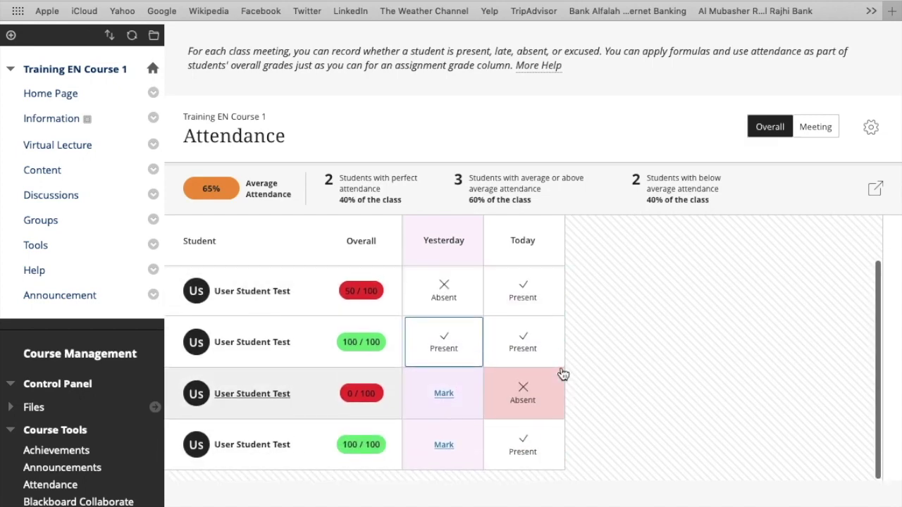
{"action": "left_click", "coordinate": [443, 446]}
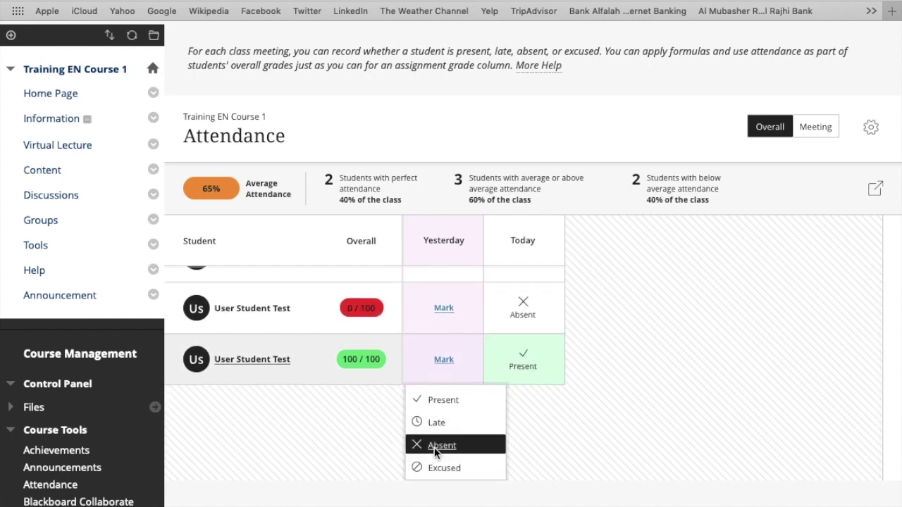
{"action": "left_click", "coordinate": [434, 447]}
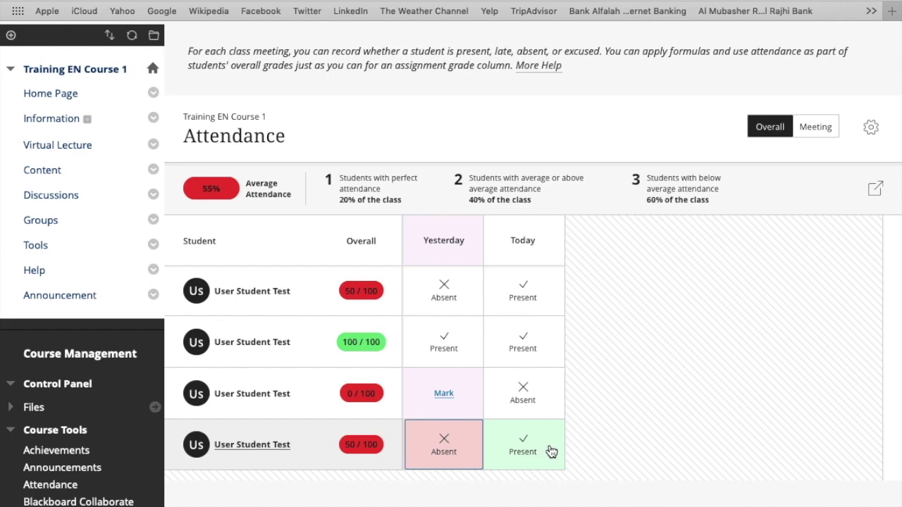
{"action": "scroll", "coordinate": [551, 451], "scroll_direction": "up", "scroll_amount": 1}
{"action": "scroll", "coordinate": [551, 451], "scroll_direction": "up", "scroll_amount": 2}
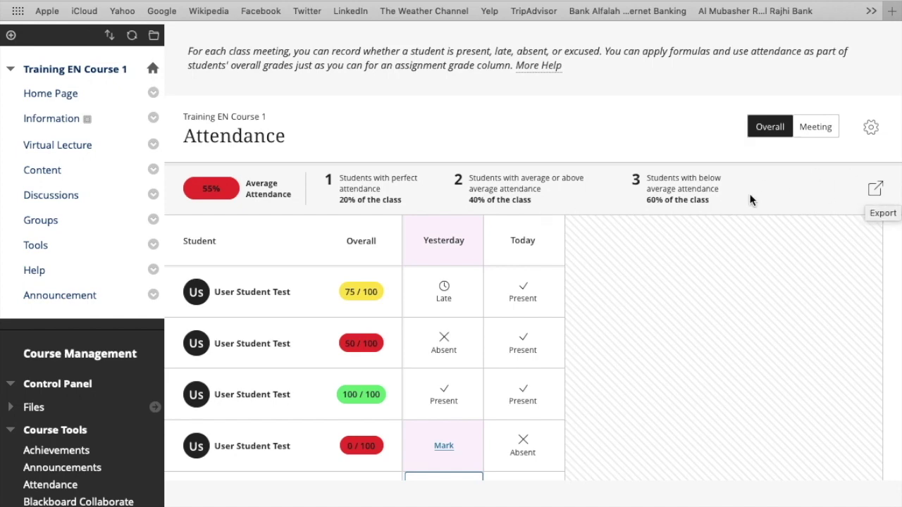
Open the exported attendance CSV file from the Downloads stack in the Dock
{"action": "scroll", "coordinate": [744, 203], "scroll_direction": "up", "scroll_amount": 2}
{"action": "scroll", "coordinate": [737, 206], "scroll_direction": "down", "scroll_amount": 3}
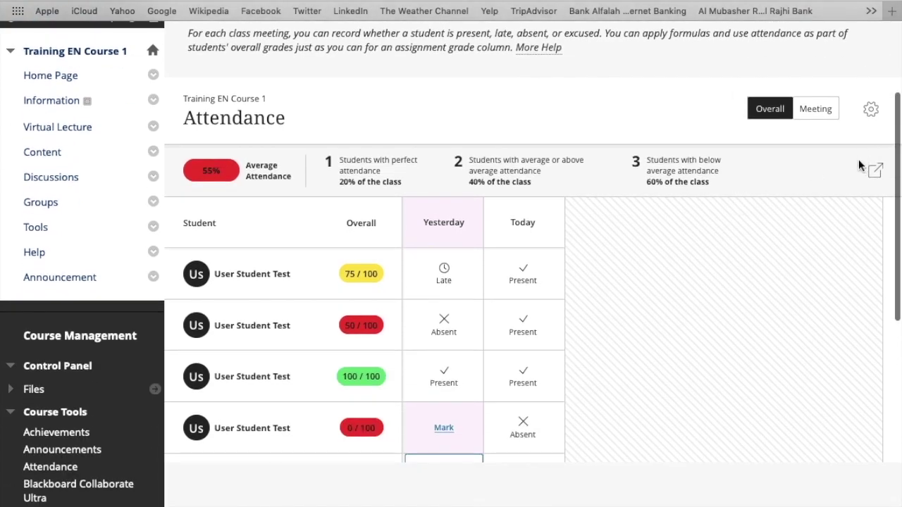
{"action": "scroll", "coordinate": [876, 172], "scroll_direction": "up", "scroll_amount": 3}
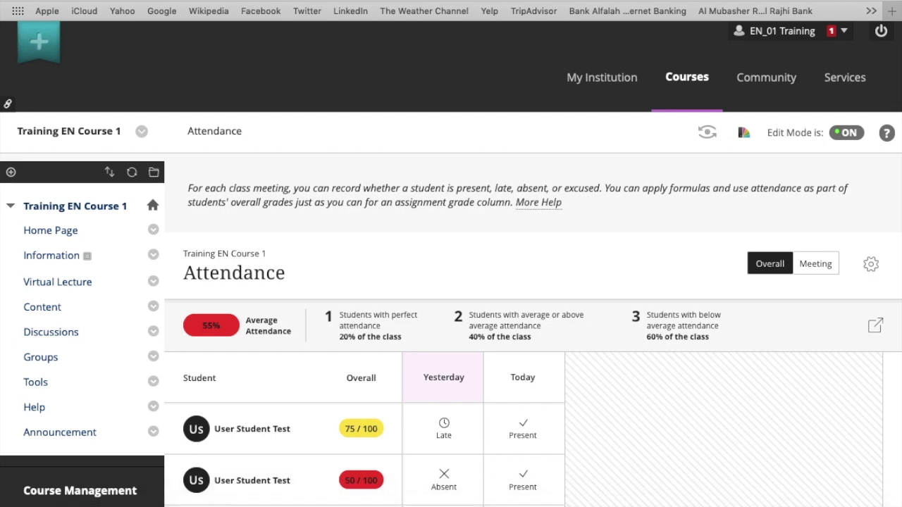
{"action": "left_click", "coordinate": [826, 500]}
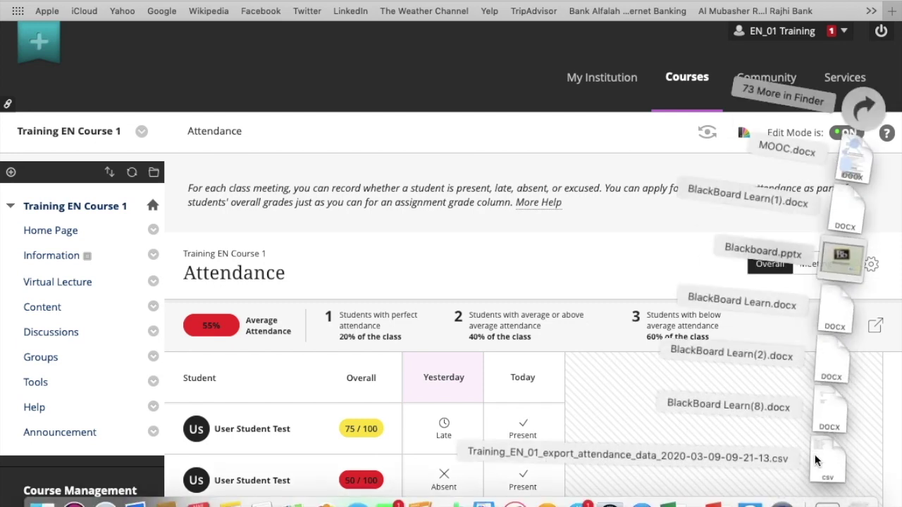
{"action": "left_click", "coordinate": [814, 455]}
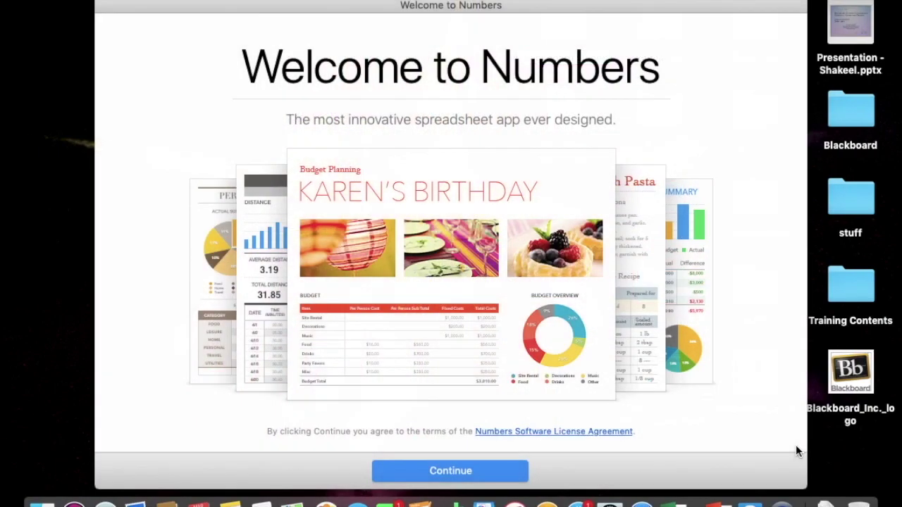
Dismiss the Numbers welcome screens and select a cell in the imported Sun Mar 08 / Mon Mar 09 table
{"action": "left_click", "coordinate": [456, 470]}
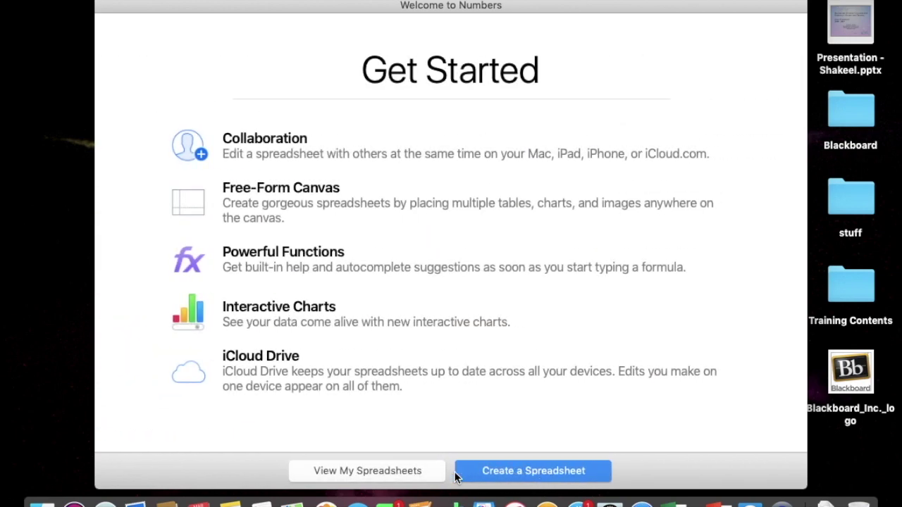
{"action": "left_click", "coordinate": [415, 475]}
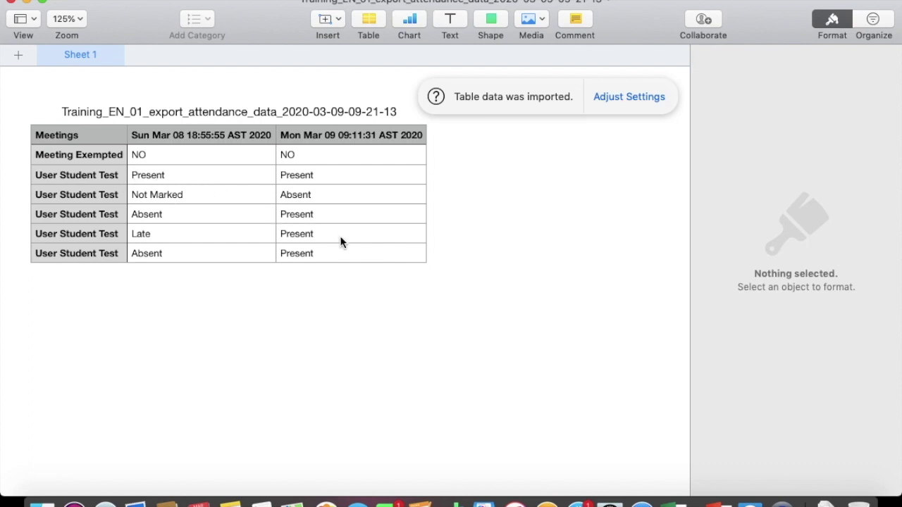
{"action": "left_click", "coordinate": [315, 253]}
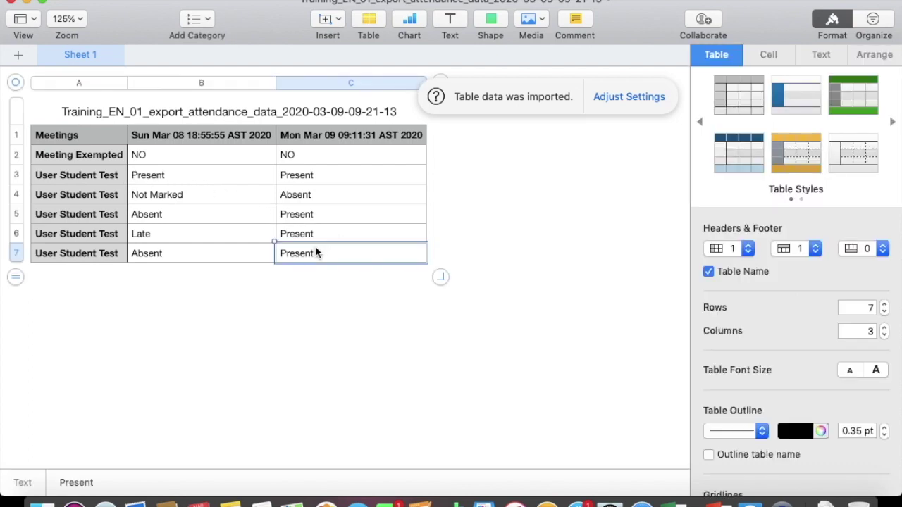